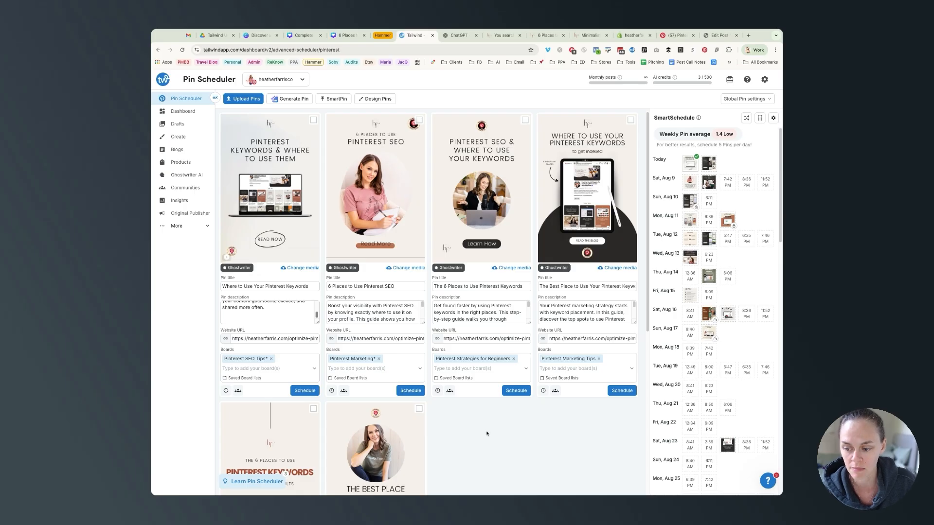
Step: Open the pin spacing view of the SmartSchedule and scroll through the scheduled pin calendar
left_click(760, 119)
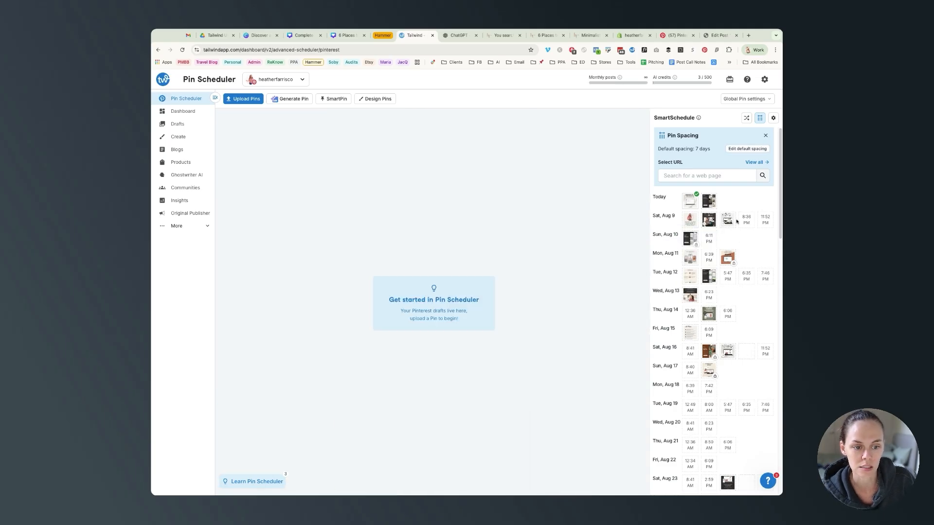
mouse_move(732, 222)
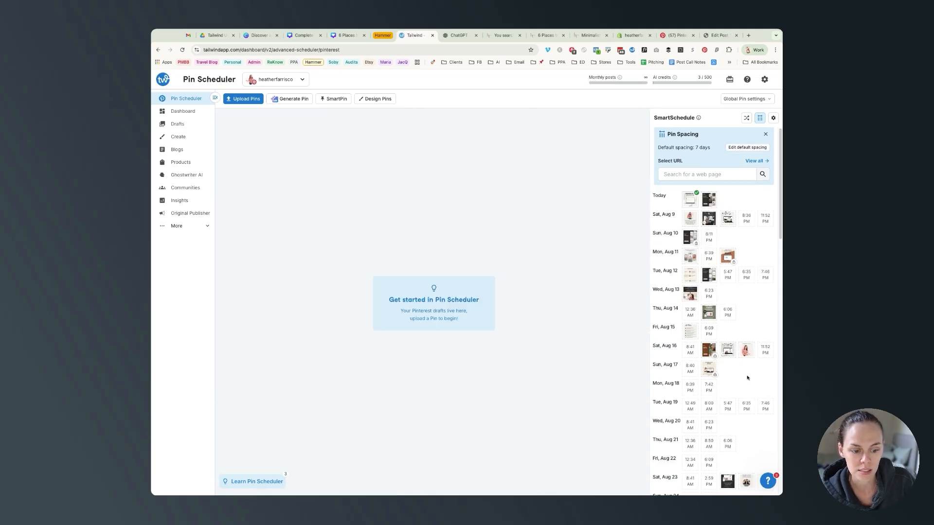
scroll(749, 360, "down", 5)
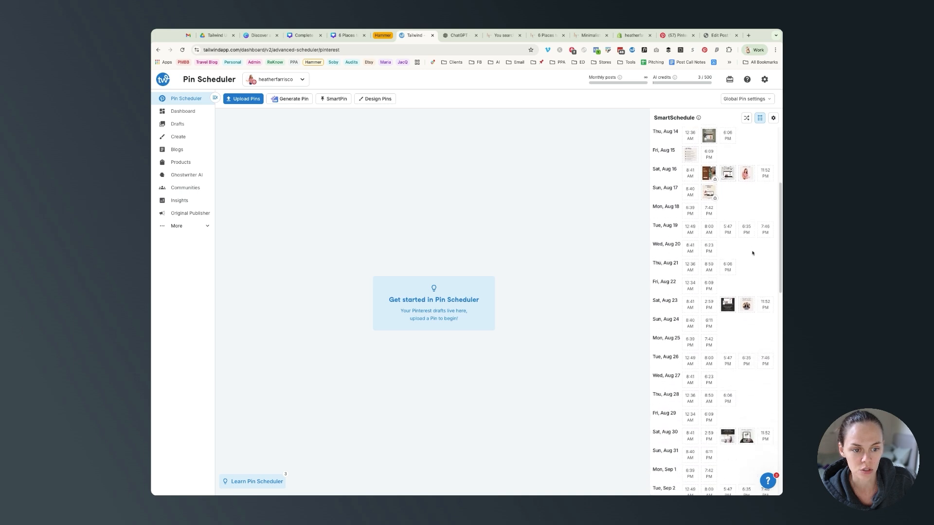
scroll(753, 252, "up", 5)
scroll(752, 263, "down", 4)
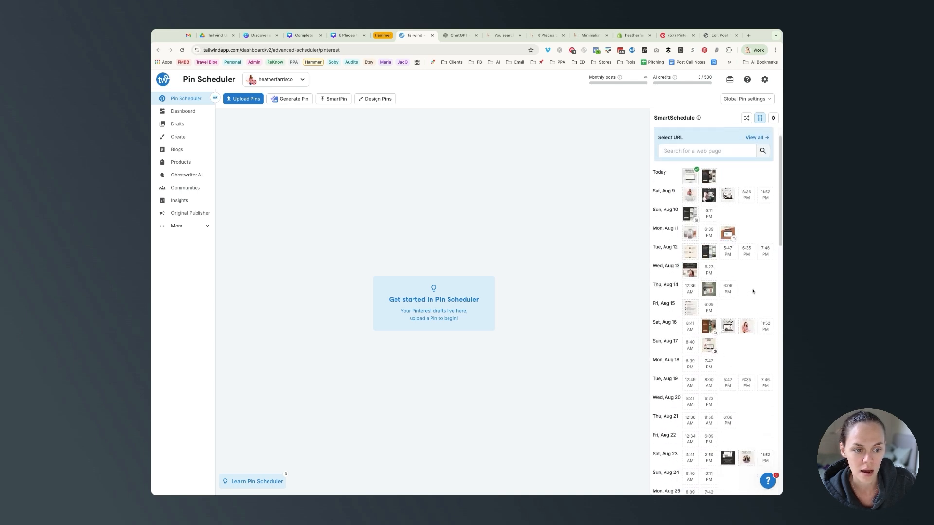
scroll(752, 289, "down", 3)
scroll(747, 308, "up", 7)
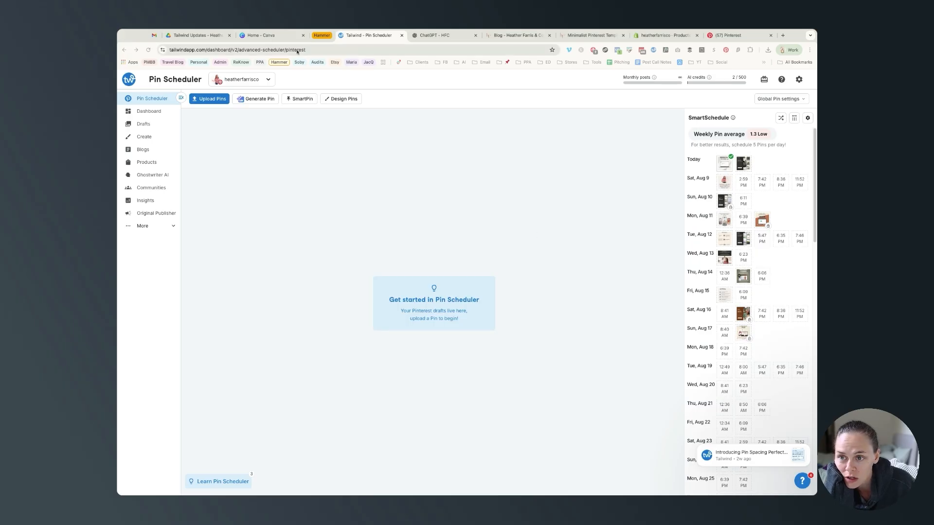
Step: Switch to Canva, search the Apps directory for Tailwind and open the Tailwind app
left_click(272, 36)
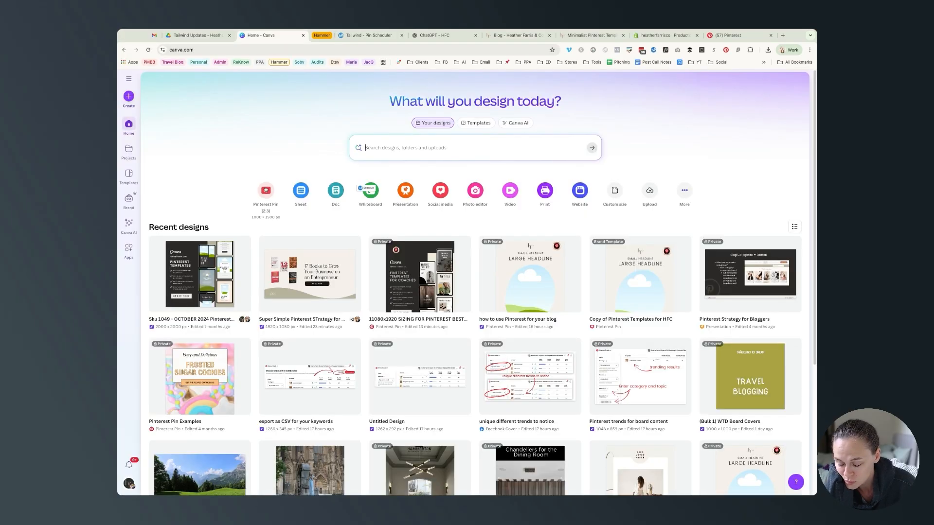
left_click(129, 250)
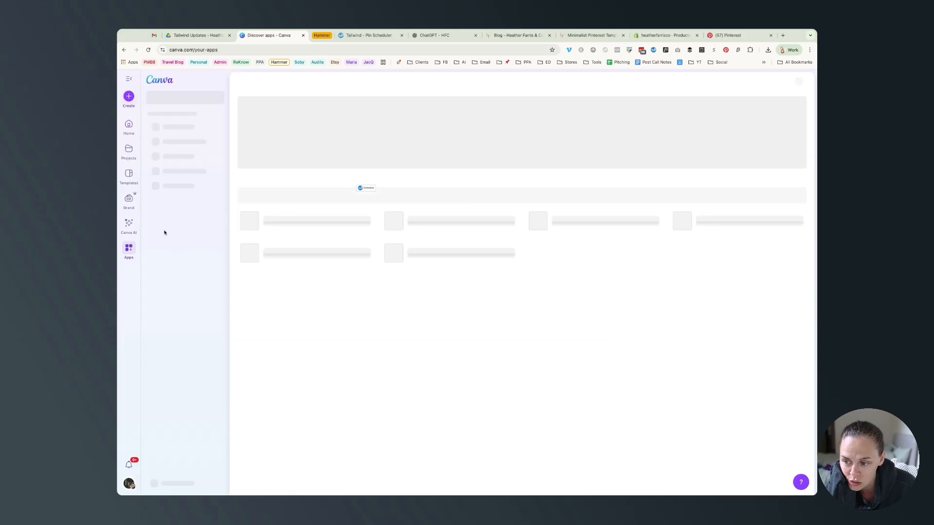
left_click(299, 189)
type("tail")
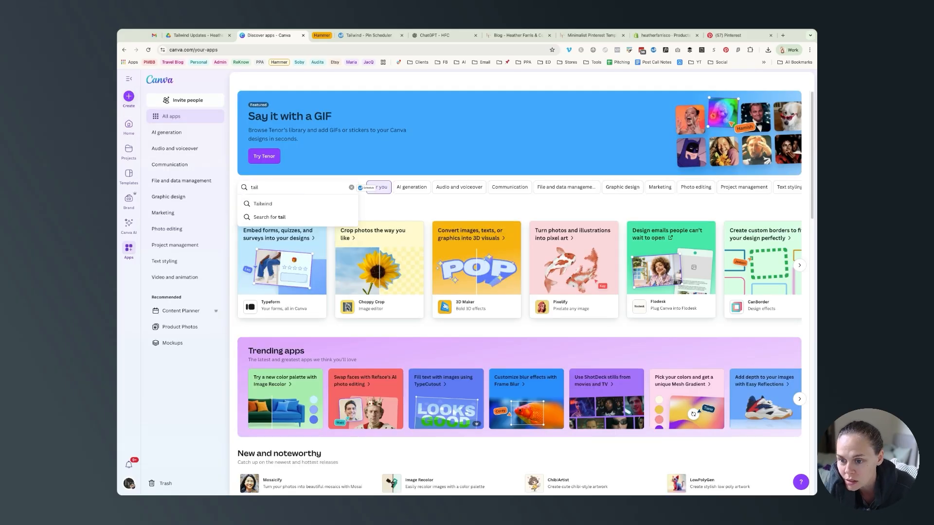
left_click(296, 207)
left_click(313, 214)
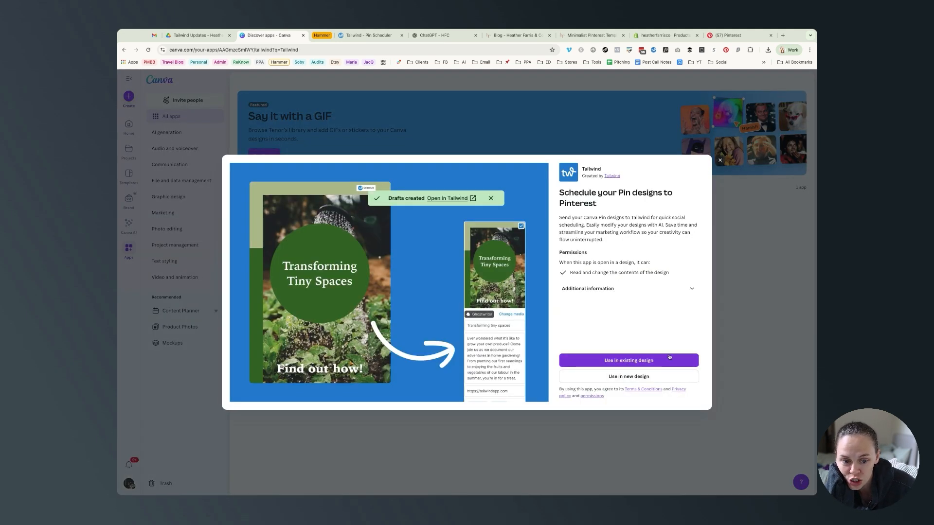
Step: Review the app's additional information and use it in a new Pinterest Pin (2:3) design
left_click(685, 291)
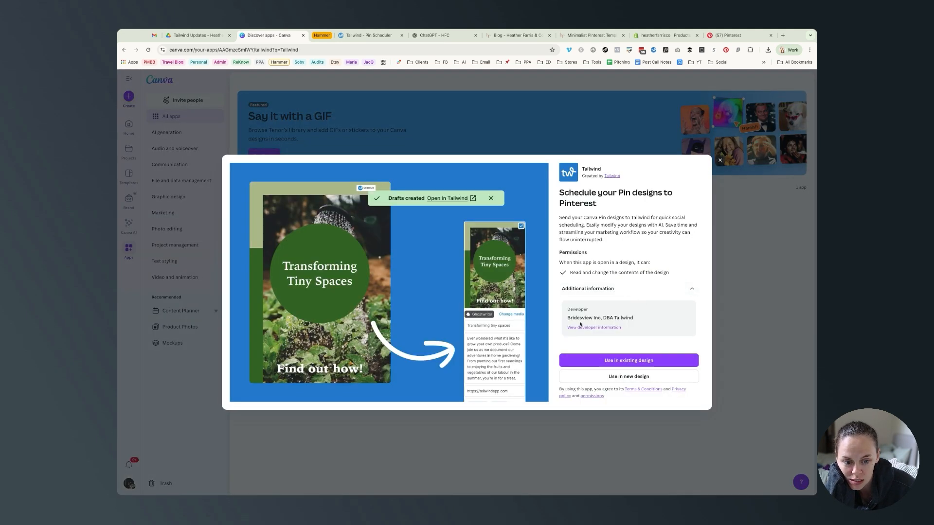
left_click(630, 291)
left_click(632, 377)
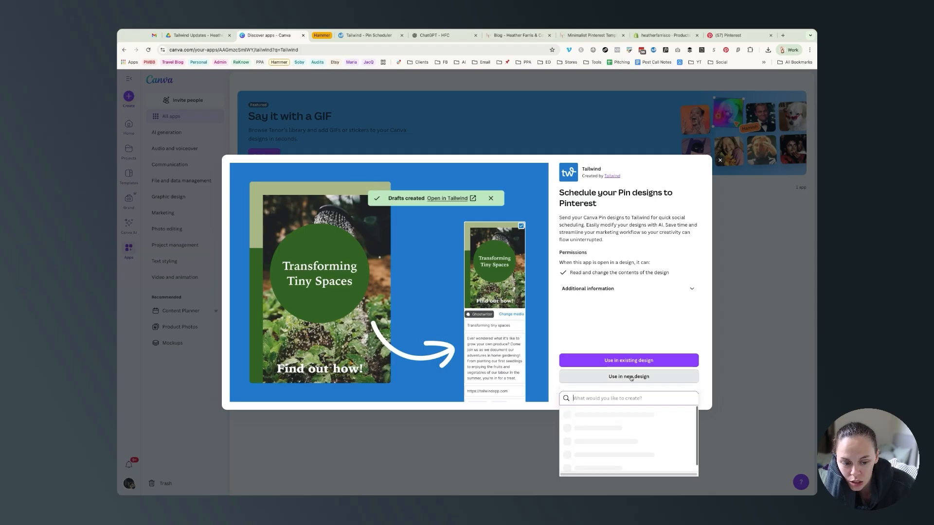
type("pin")
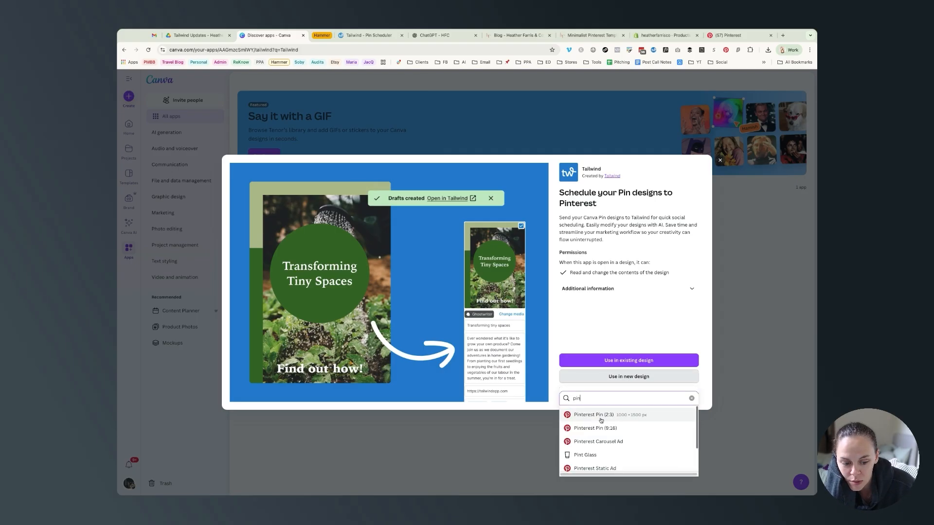
left_click(606, 420)
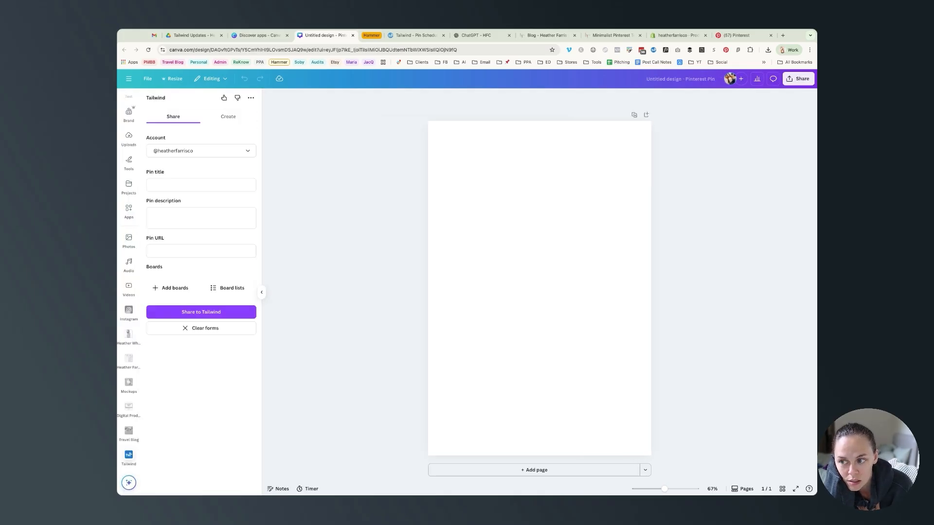
Step: Apply a layout from the Copy of Pinterest Templates for HFC brand template to the first page
left_click(128, 113)
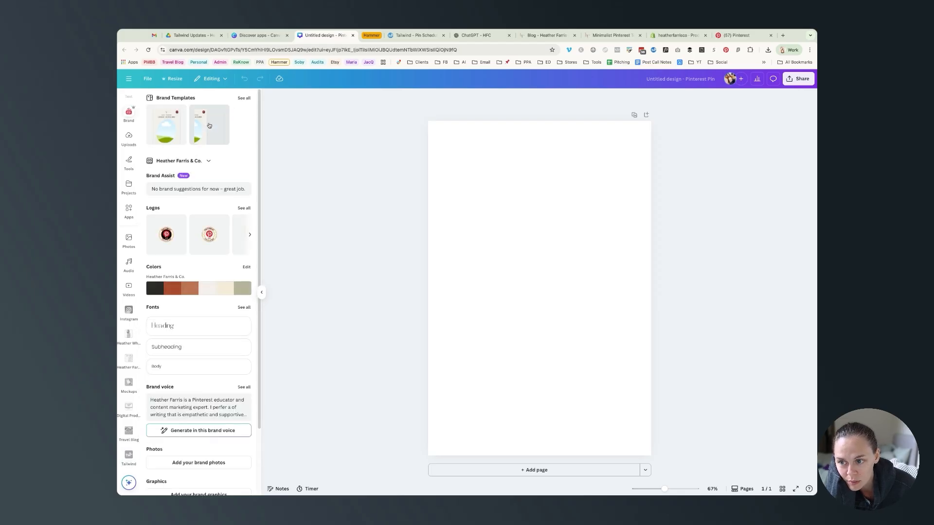
left_click(209, 125)
left_click(185, 163)
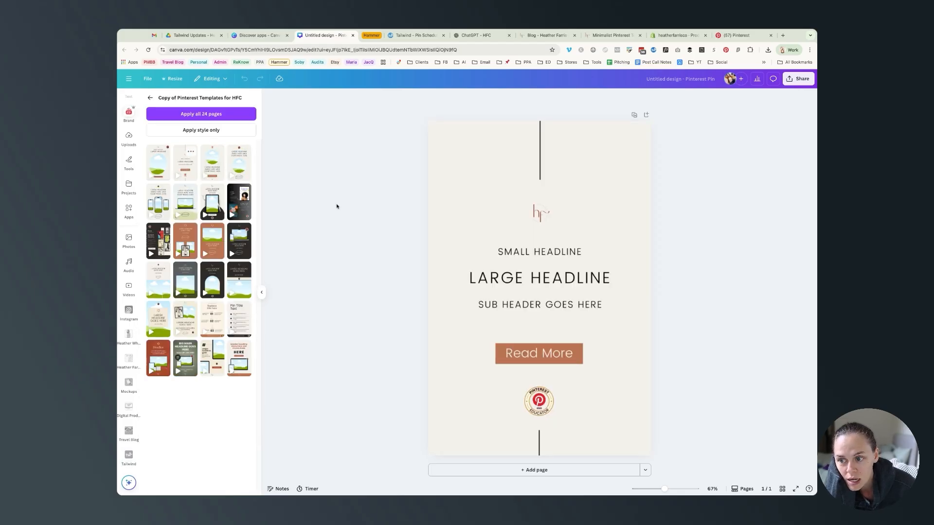
Step: Add more pages to the design and fill them with other layouts from the brand template set
left_click(534, 470)
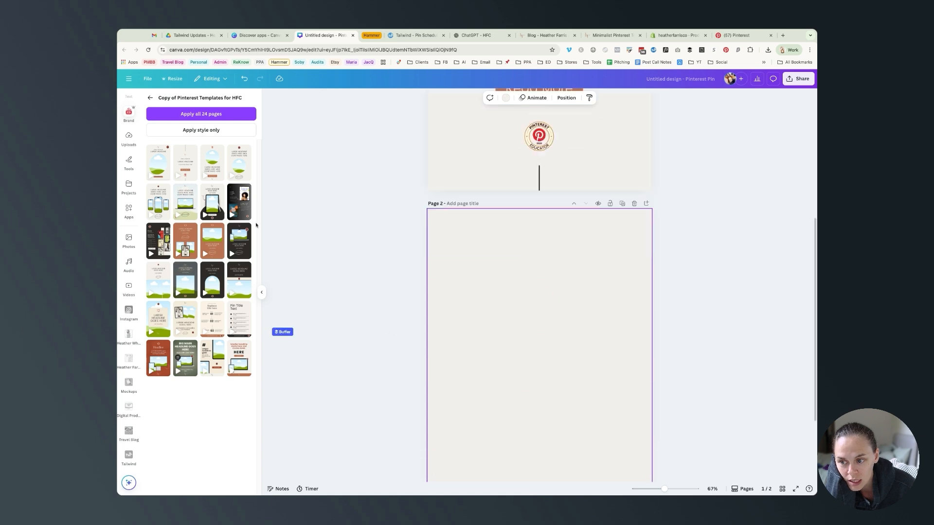
left_click(184, 206)
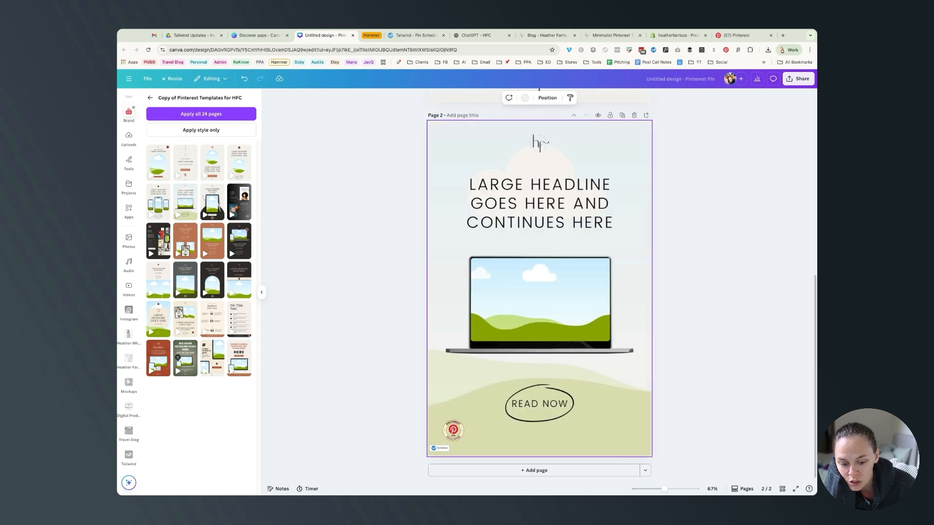
left_click(559, 471)
left_click(239, 280)
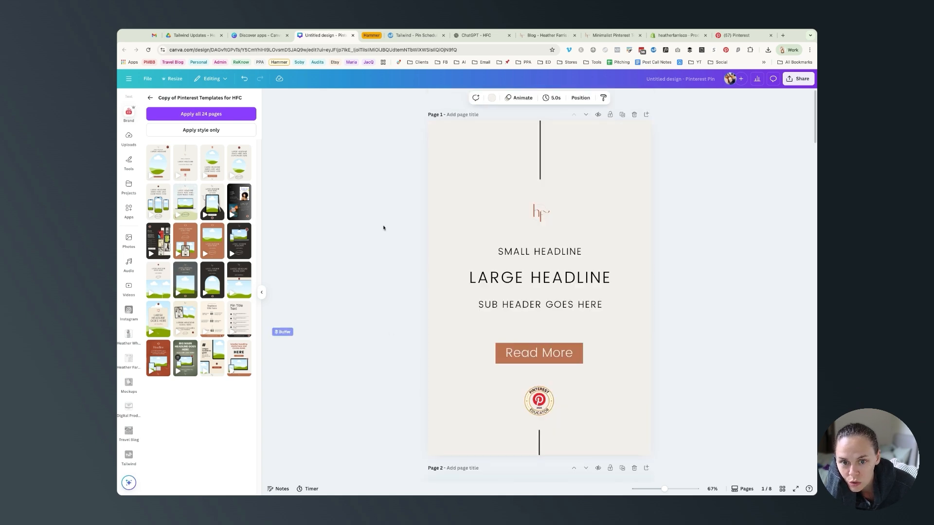
left_click(358, 264)
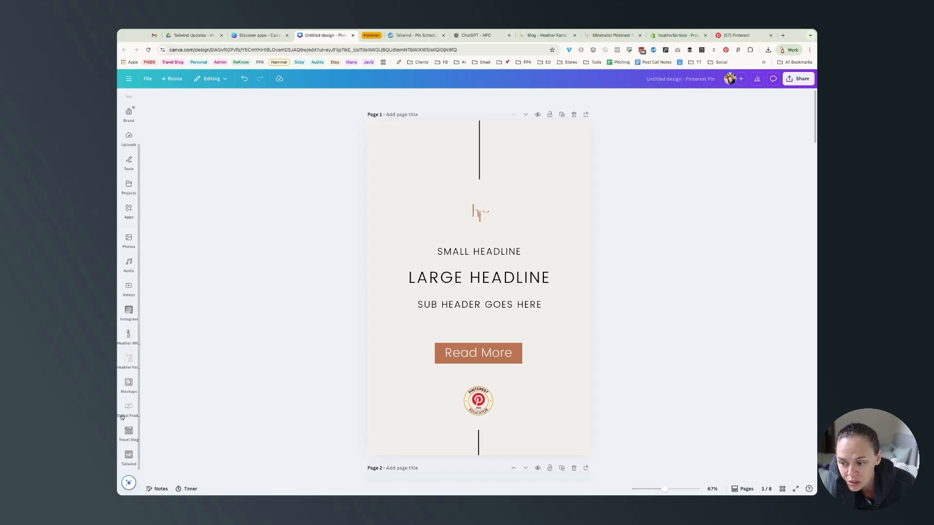
Step: Open the Tailwind app panel and review its options menu, Pinterest account choice and pin fields
left_click(128, 460)
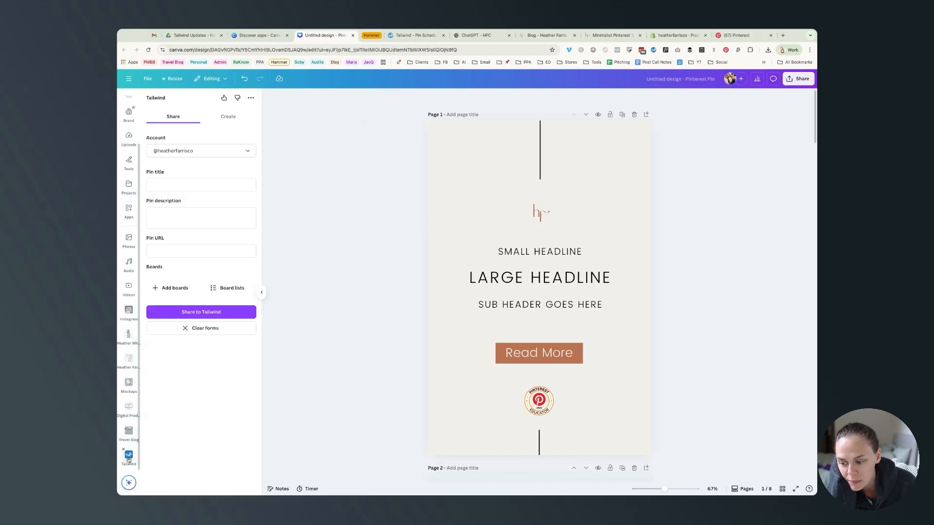
left_click(251, 98)
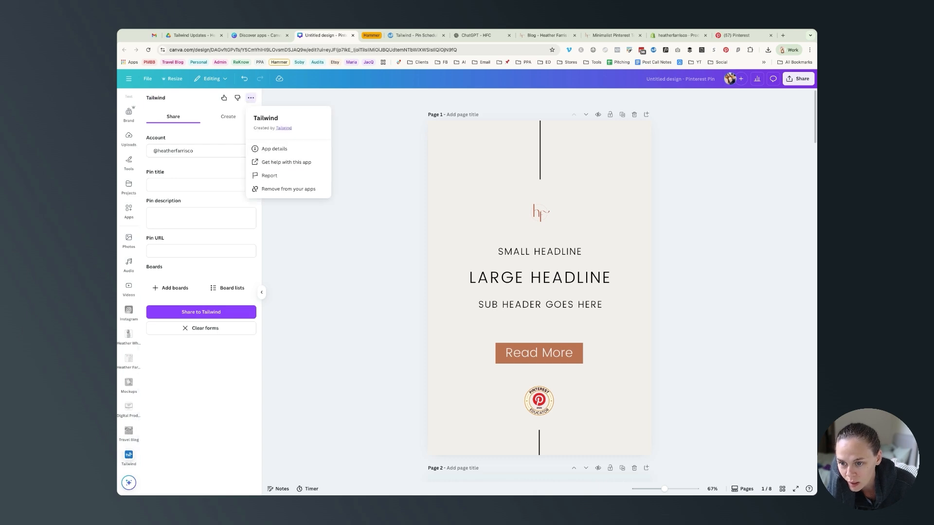
left_click(353, 186)
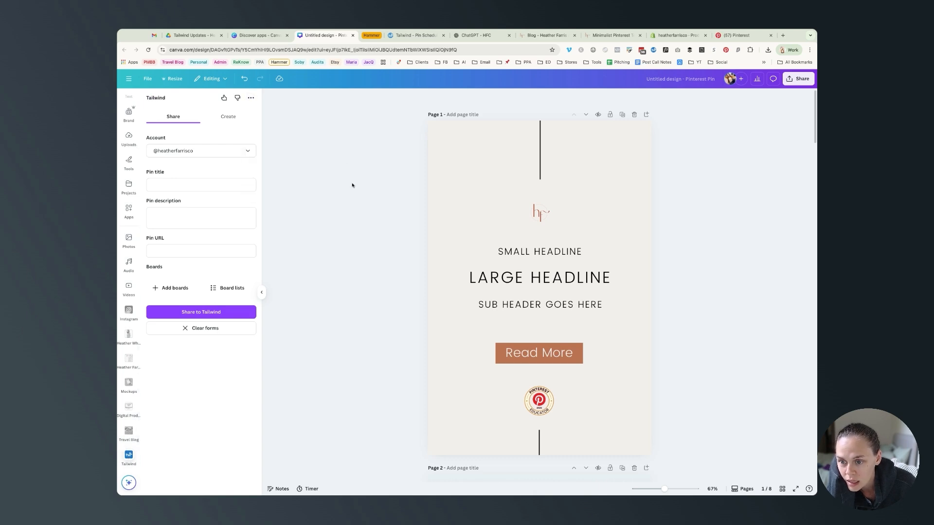
left_click(208, 151)
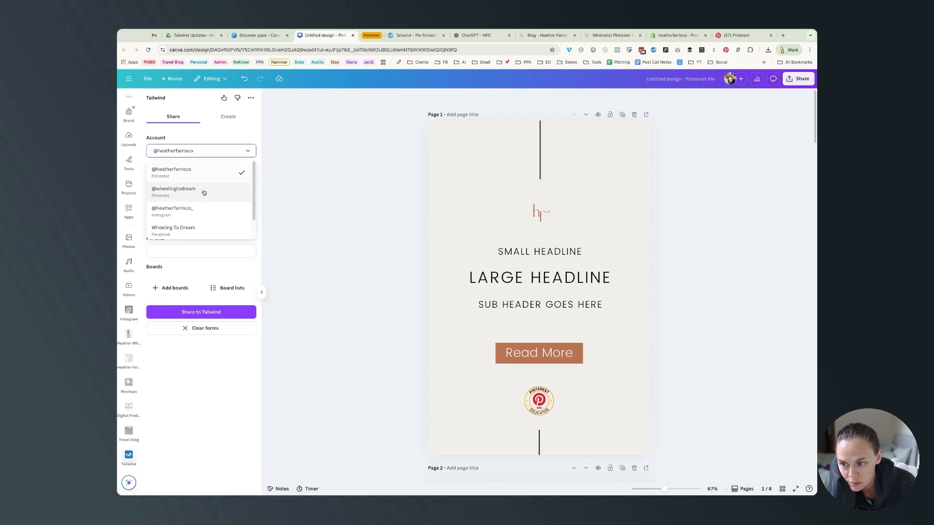
left_click(199, 169)
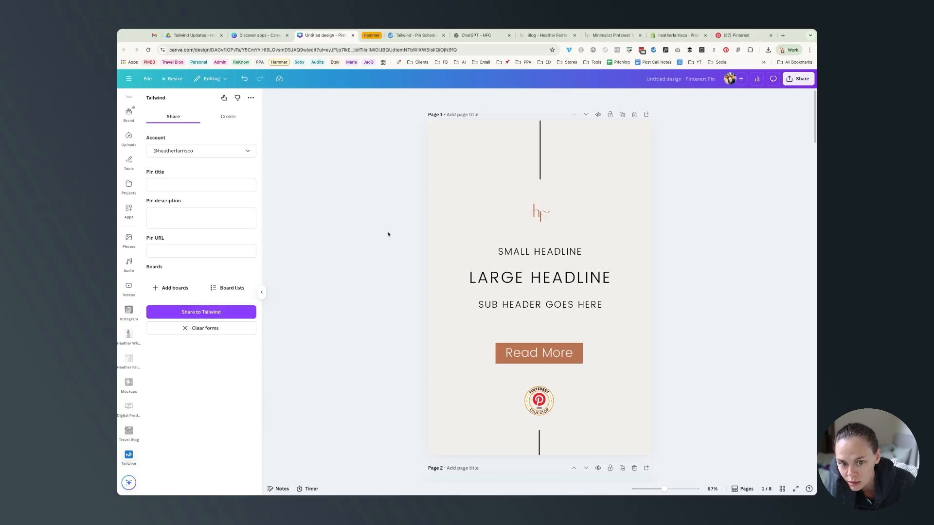
left_click(216, 186)
left_click(199, 209)
left_click(195, 250)
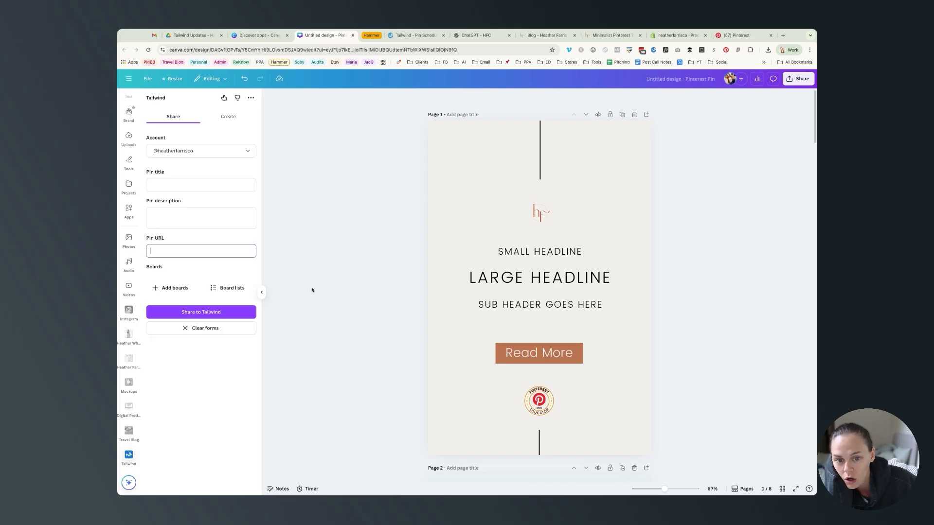
Step: In the app's Create section, keep Pinterest as platform, turn on keywords and set post about to Informational content
left_click(229, 117)
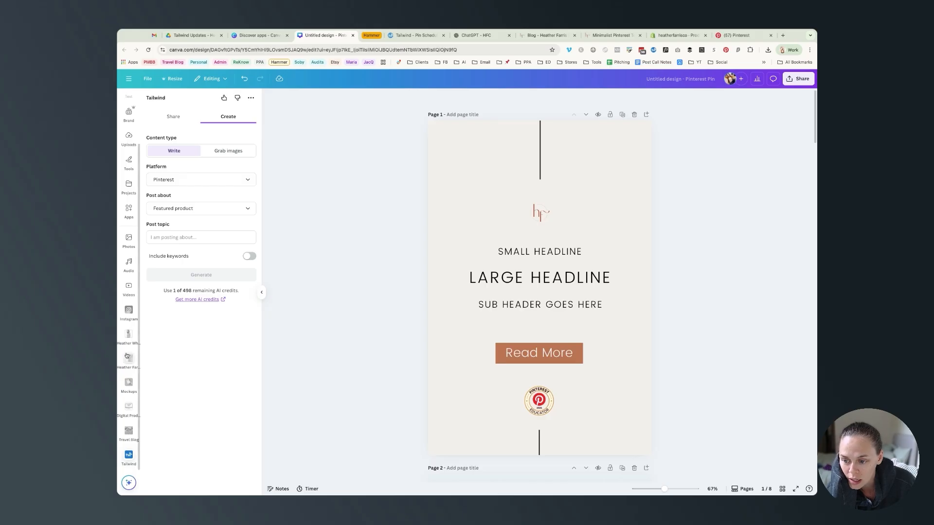
left_click(191, 185)
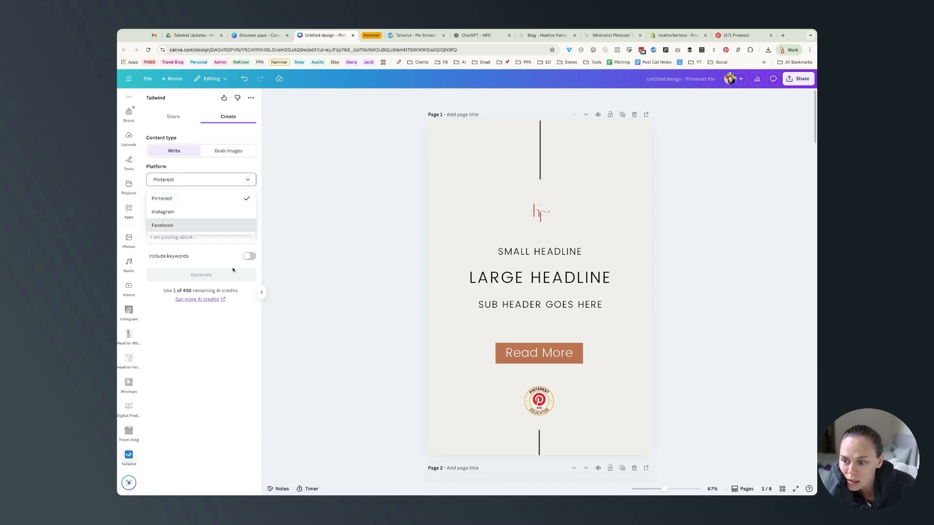
left_click(210, 259)
left_click(218, 209)
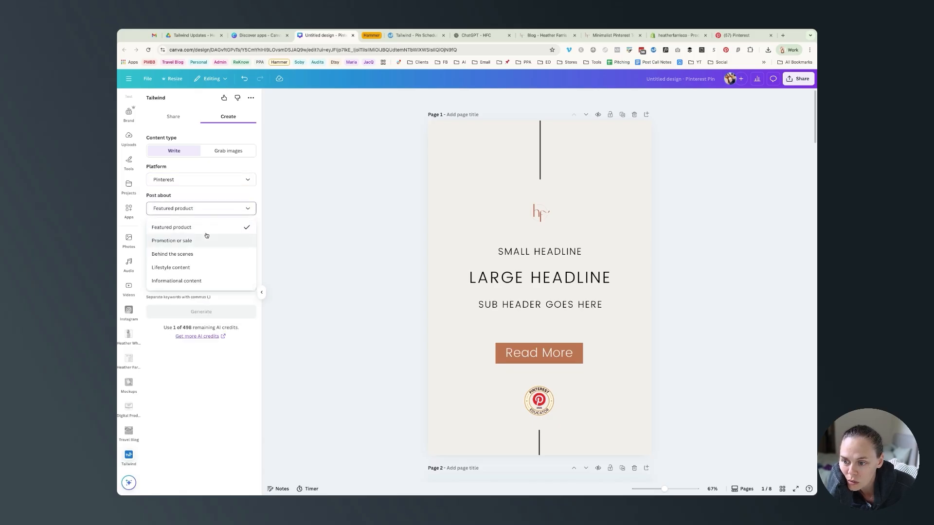
left_click(218, 281)
left_click(203, 237)
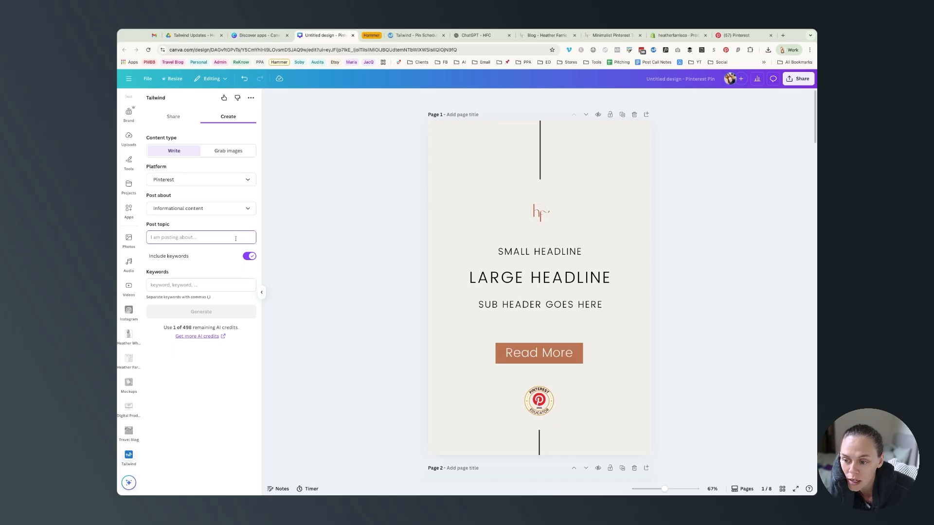
left_click(188, 285)
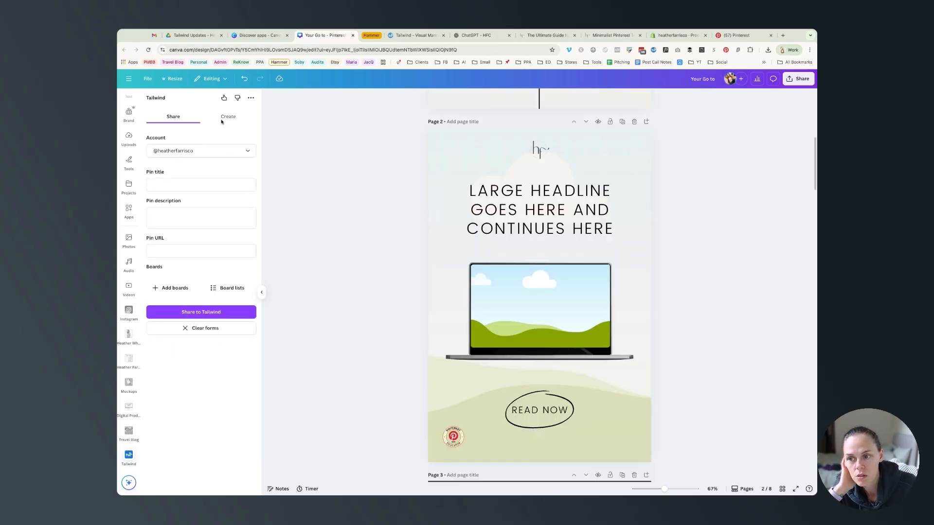
Step: Enter a post topic about the pillar blog post and Pinterest marketing strategy keywords, and generate pin text
left_click(227, 116)
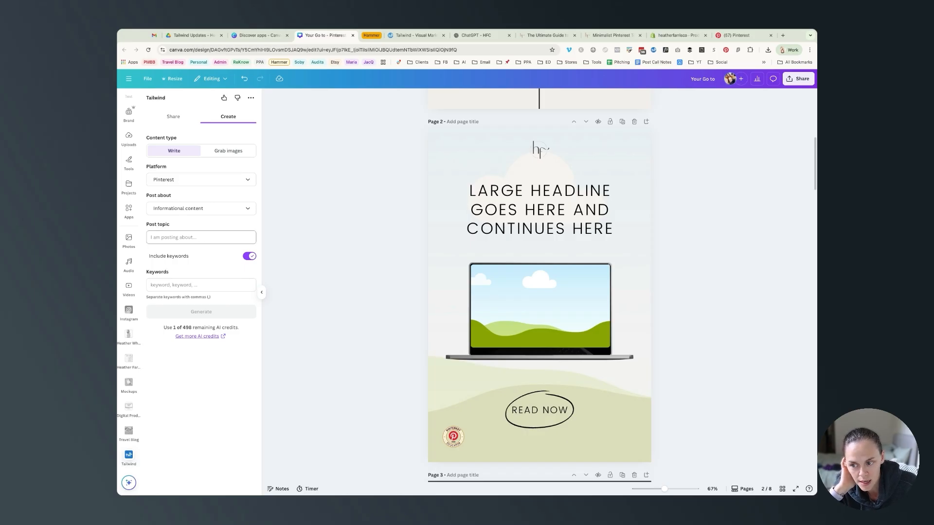
left_click(198, 237)
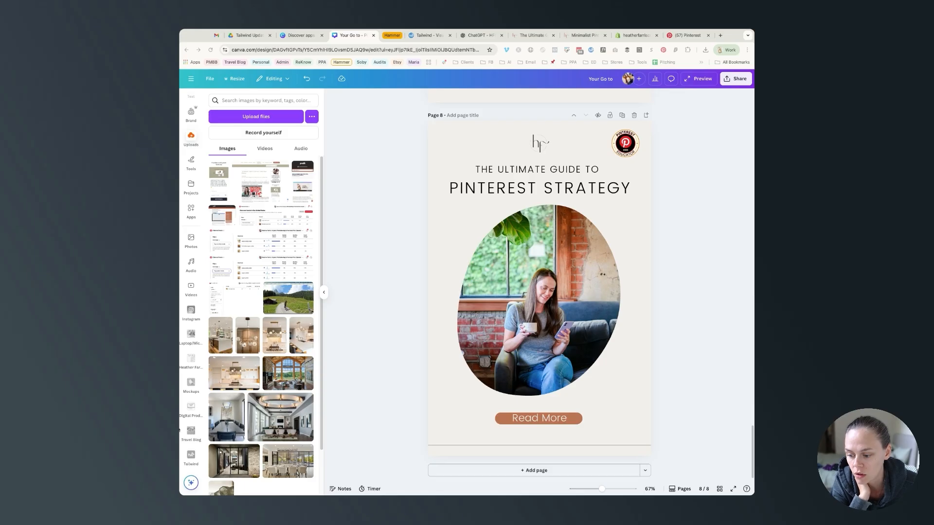
left_click(191, 456)
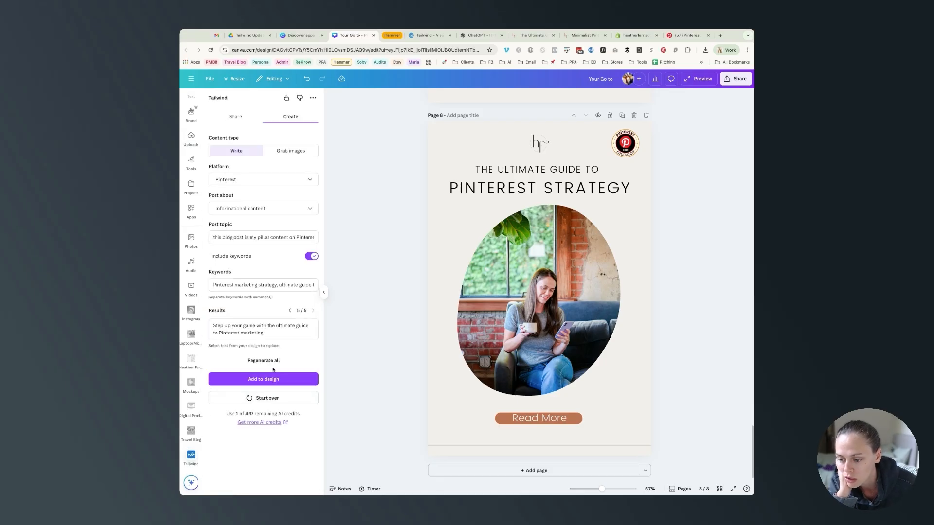
Step: Return to the app's Share form and switch to the blog's browser tab to find the post
left_click(236, 116)
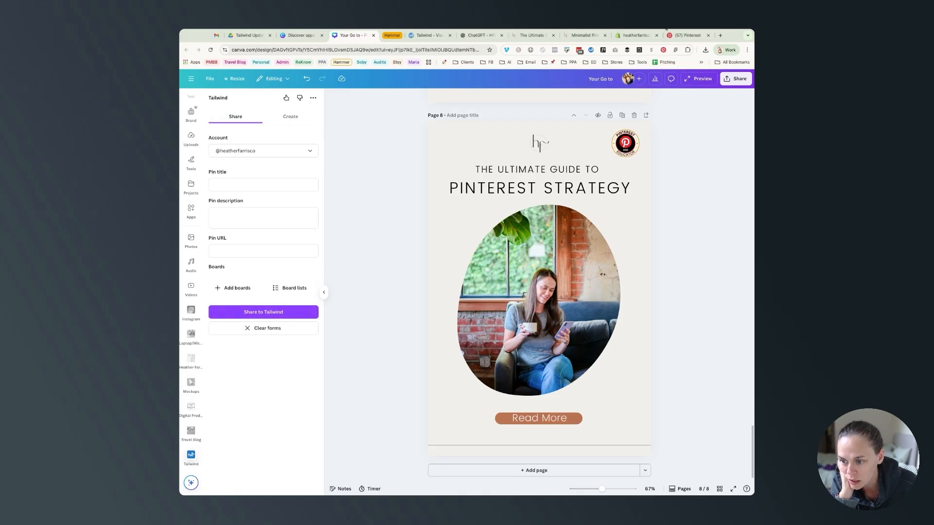
left_click(536, 37)
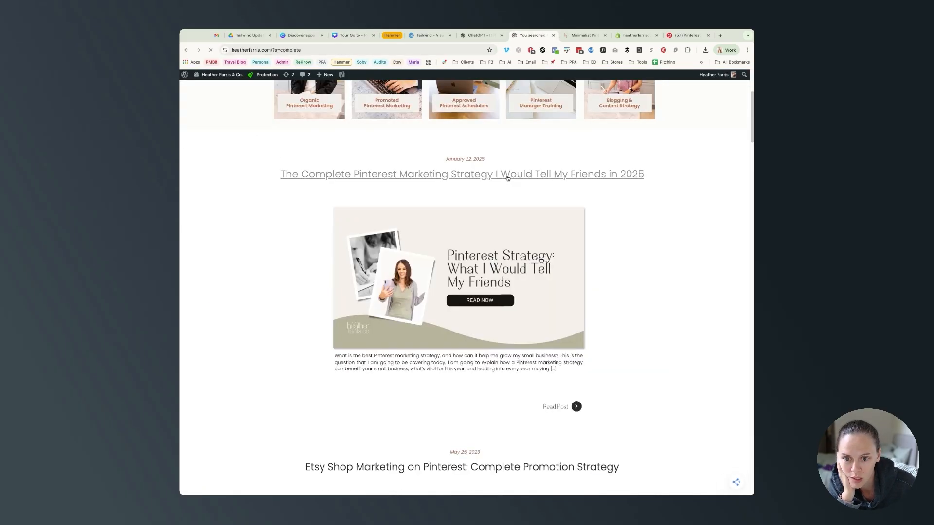
Step: Open the Complete Pinterest Marketing Strategy post and paste its URL into the pin URL field in the Tailwind app
left_click(507, 178)
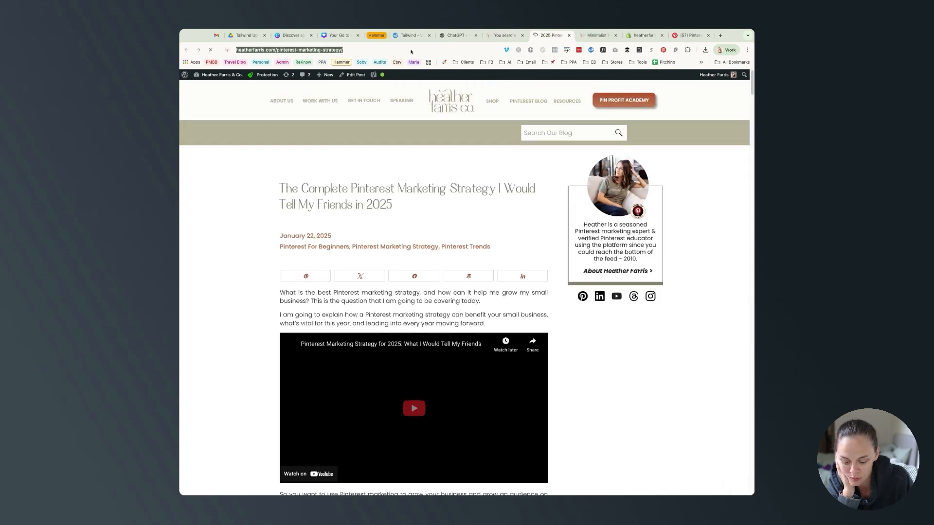
left_click(339, 35)
left_click(258, 250)
key("super+v")
left_click(361, 242)
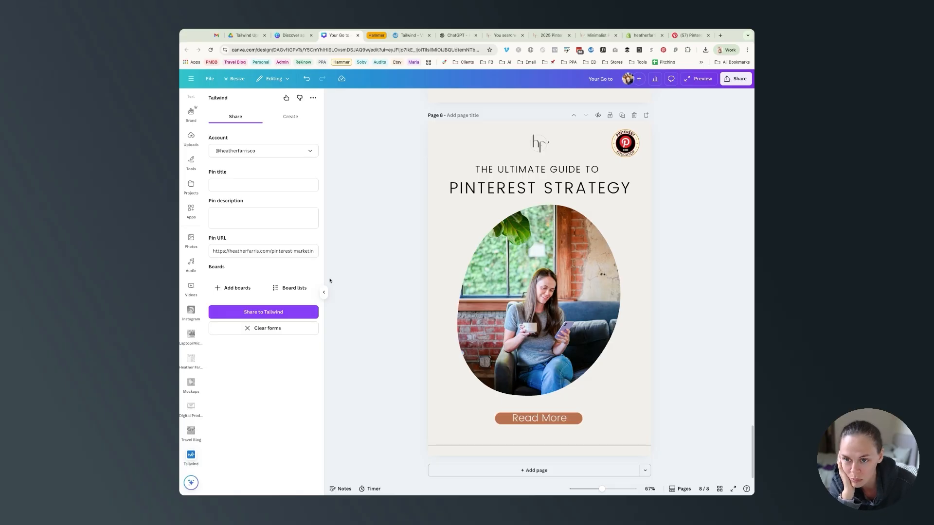
Step: Start sharing the design to Tailwind and review the file type options, keeping PNG
left_click(312, 308)
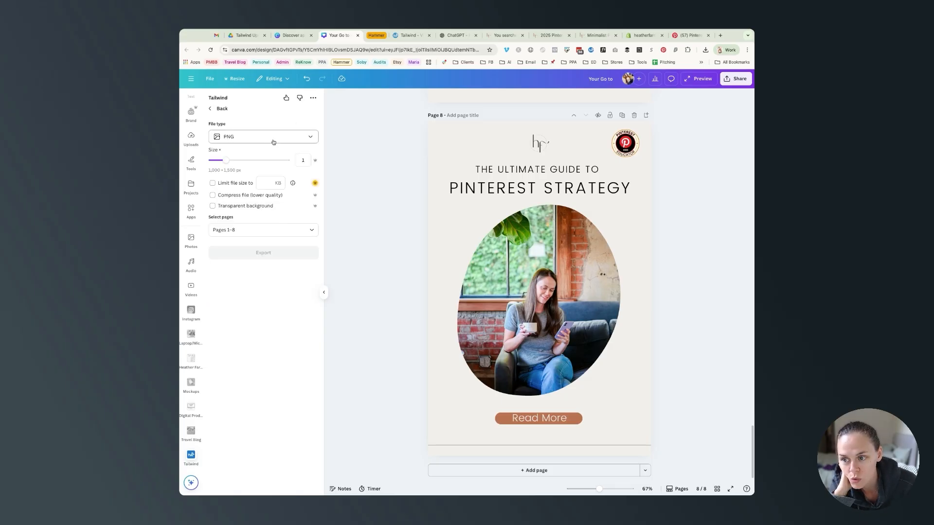
left_click(310, 139)
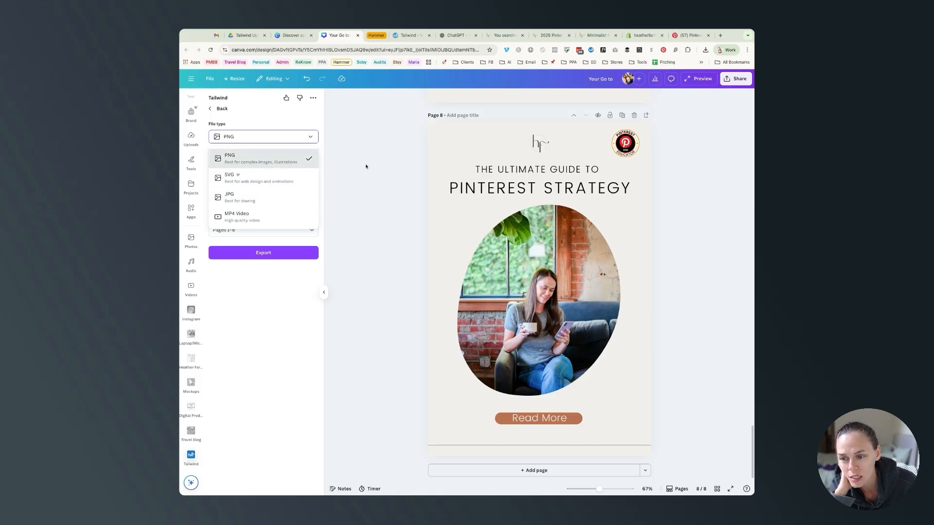
left_click(382, 193)
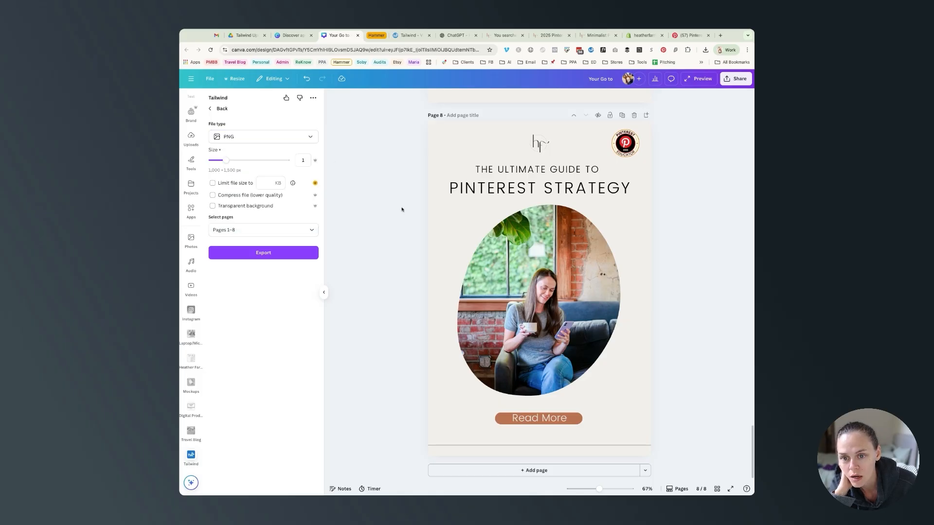
Step: Select pages 1, 3 and 5–8, leaving out pages 2 and 4, and export them to Tailwind
scroll(401, 210, "up", 20)
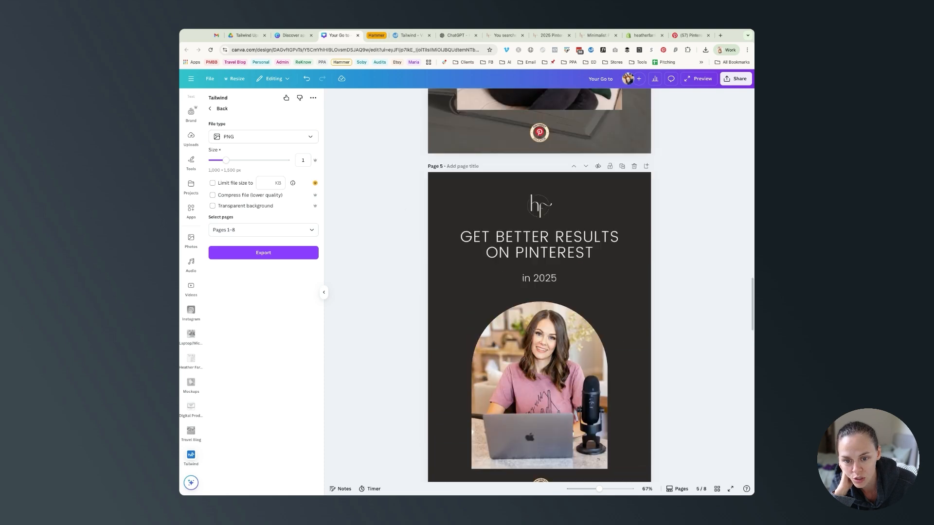
scroll(402, 228, "down", 1)
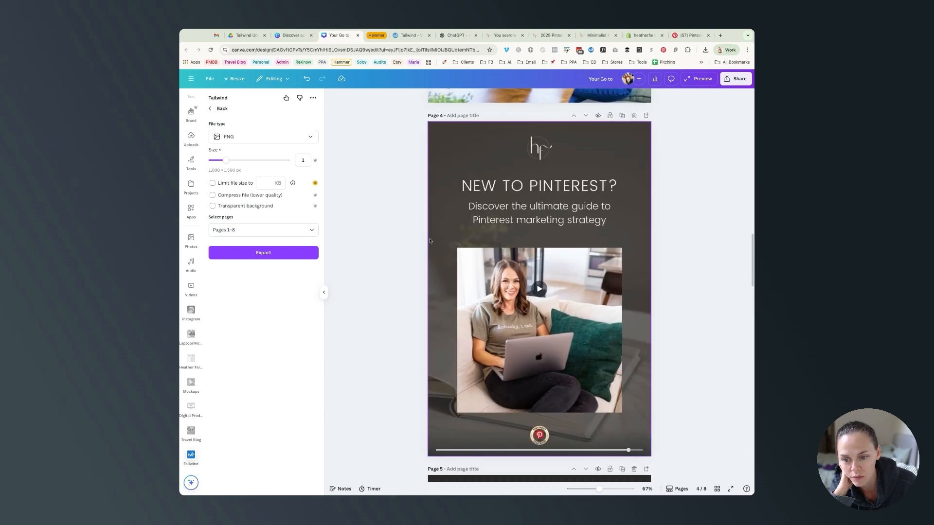
scroll(401, 227, "up", 3)
scroll(401, 227, "up", 8)
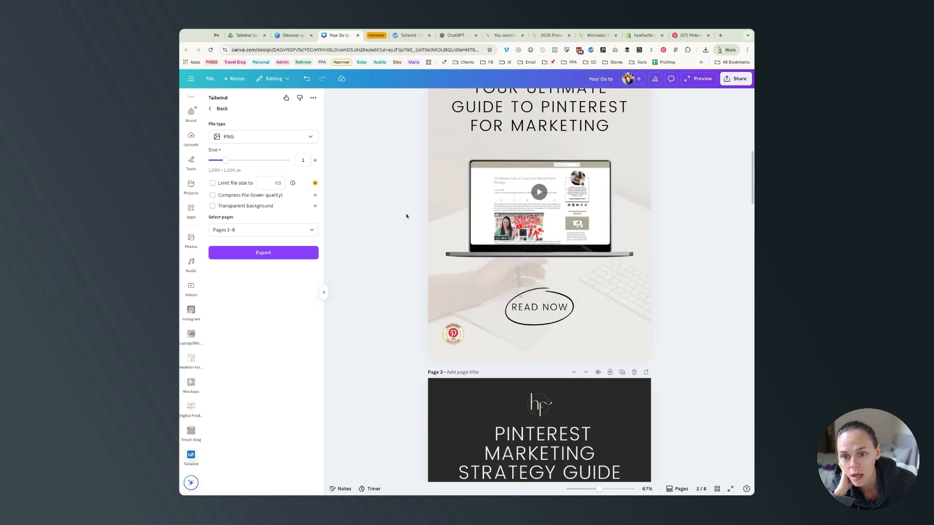
scroll(405, 216, "up", 3)
left_click(262, 230)
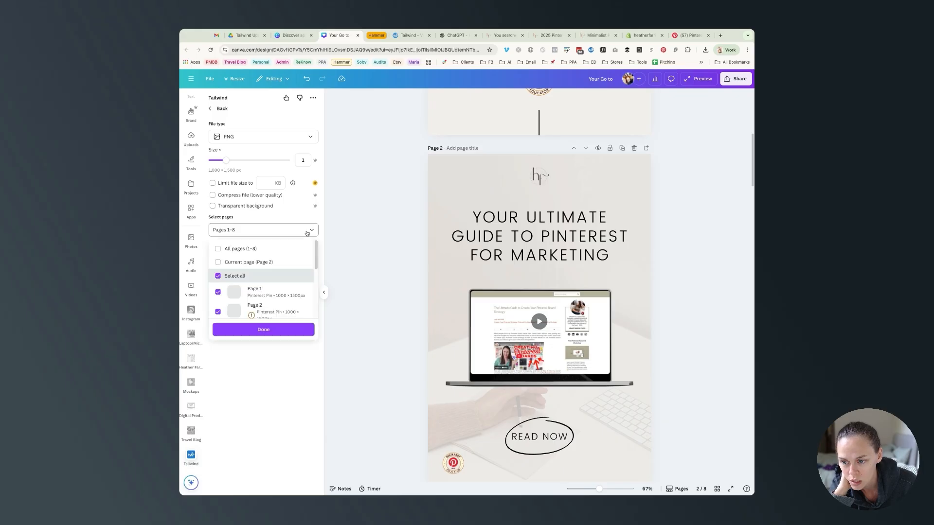
scroll(270, 277, "down", 1)
scroll(270, 277, "down", 1)
left_click(272, 250)
left_click(270, 296)
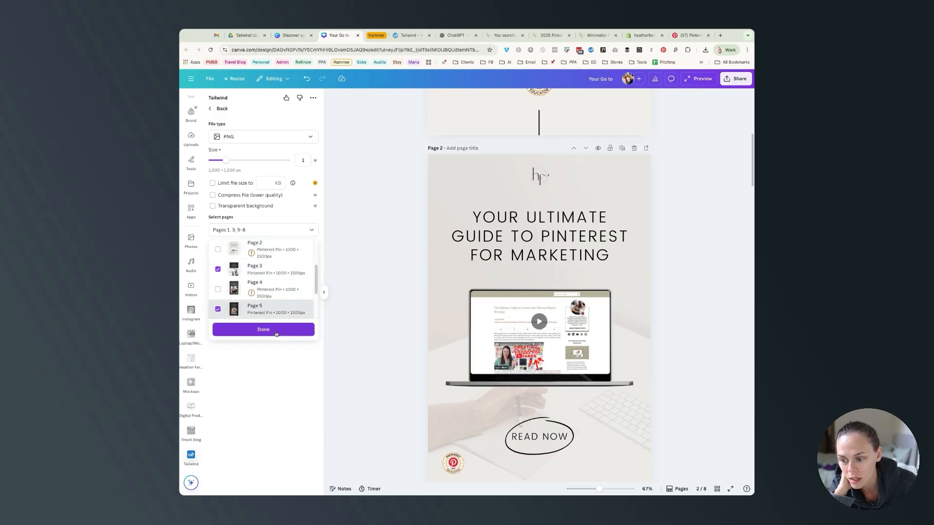
left_click(274, 331)
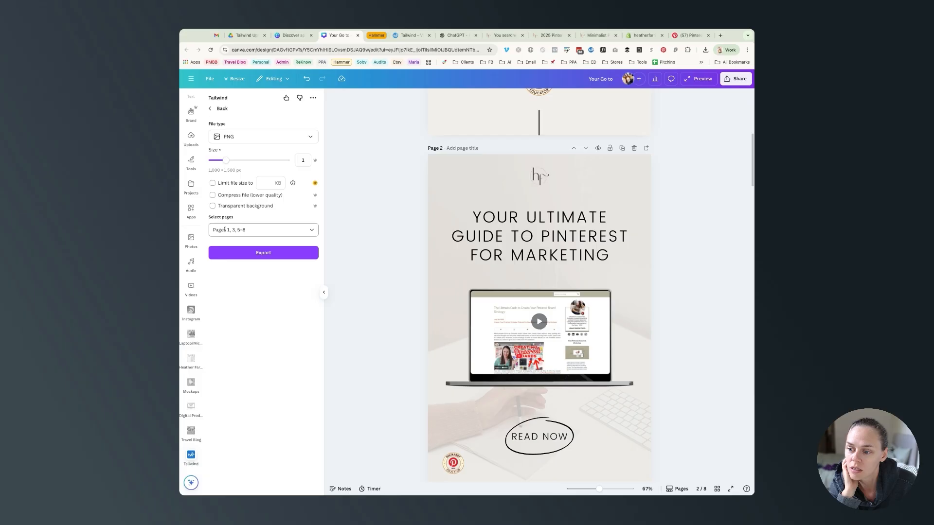
left_click(269, 258)
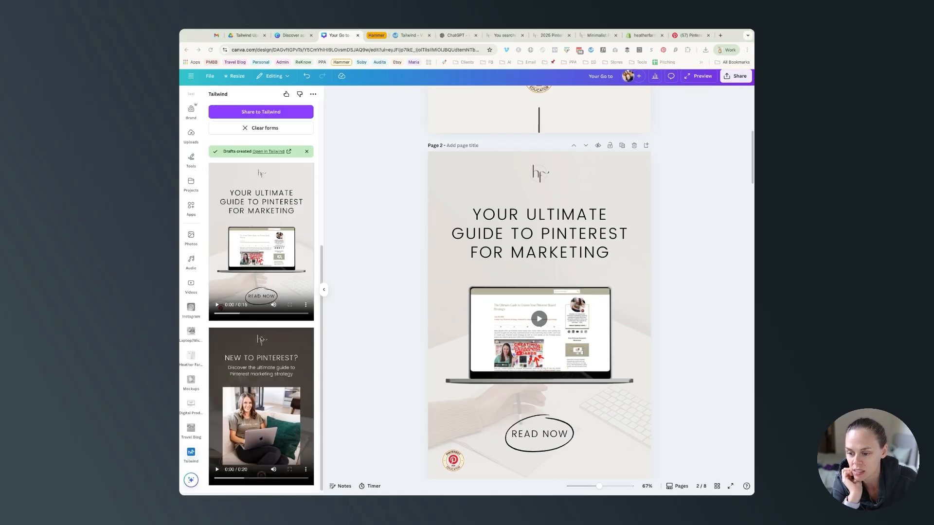
Step: Switch to Tailwind and review the exported pins in the Pin Scheduler, dashboard and drafts for the account
left_click(410, 35)
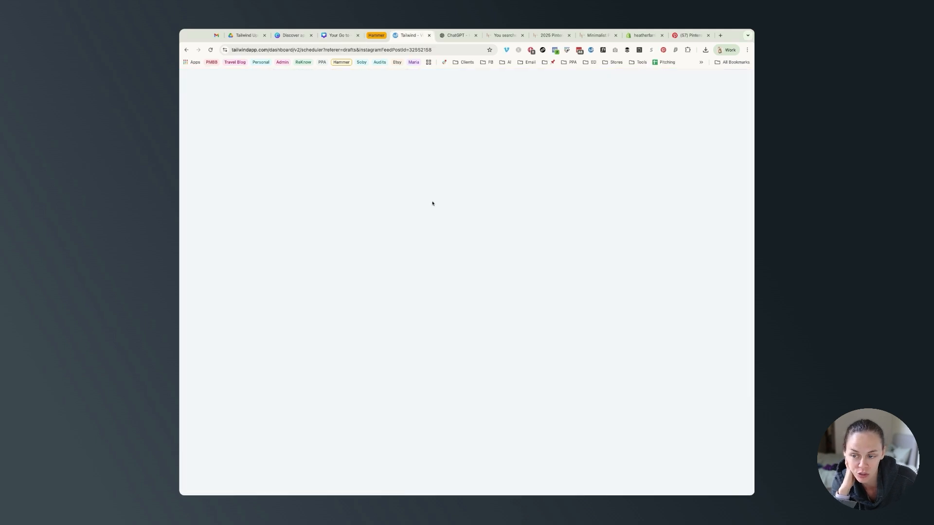
left_click(214, 99)
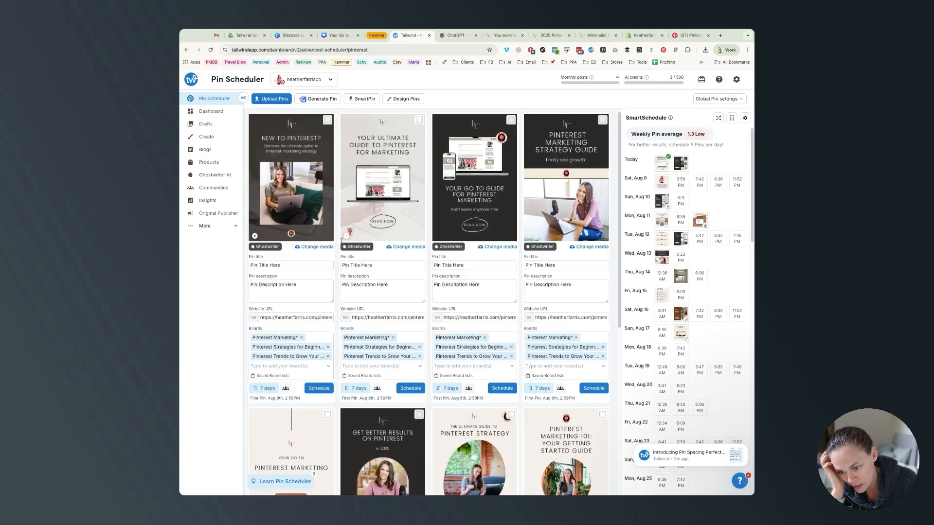
left_click(208, 114)
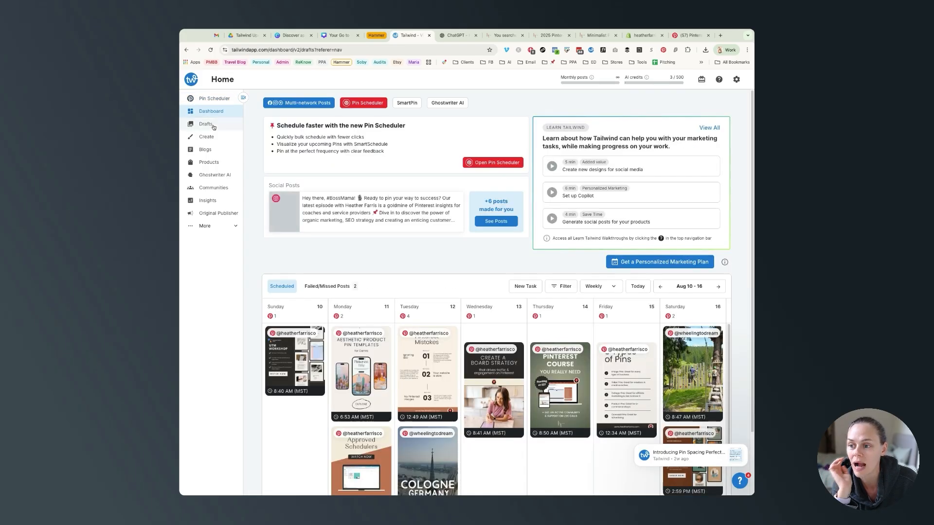
left_click(206, 124)
left_click(294, 179)
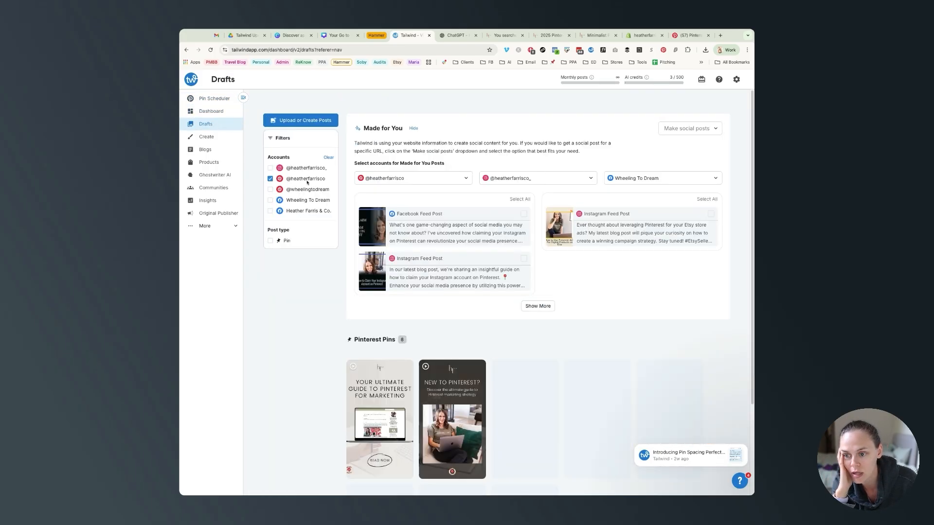
scroll(323, 330, "down", 3)
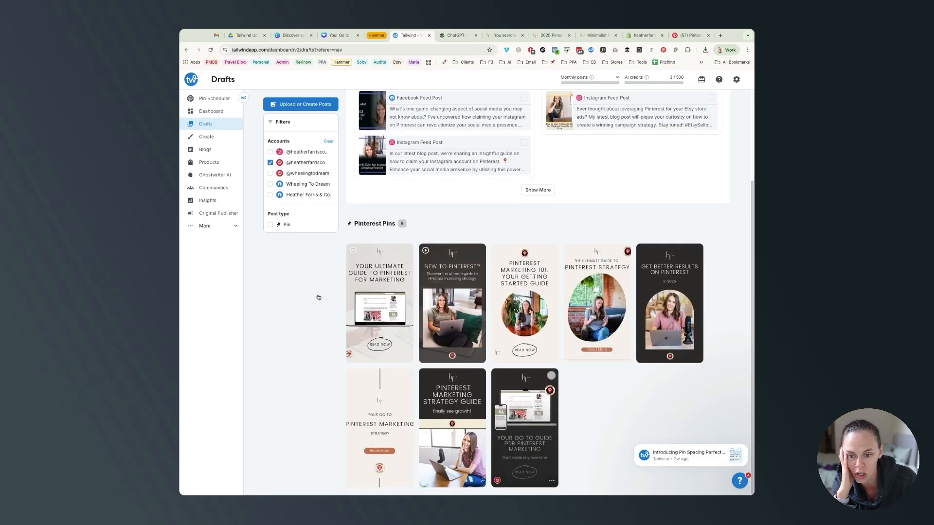
mouse_move(350, 252)
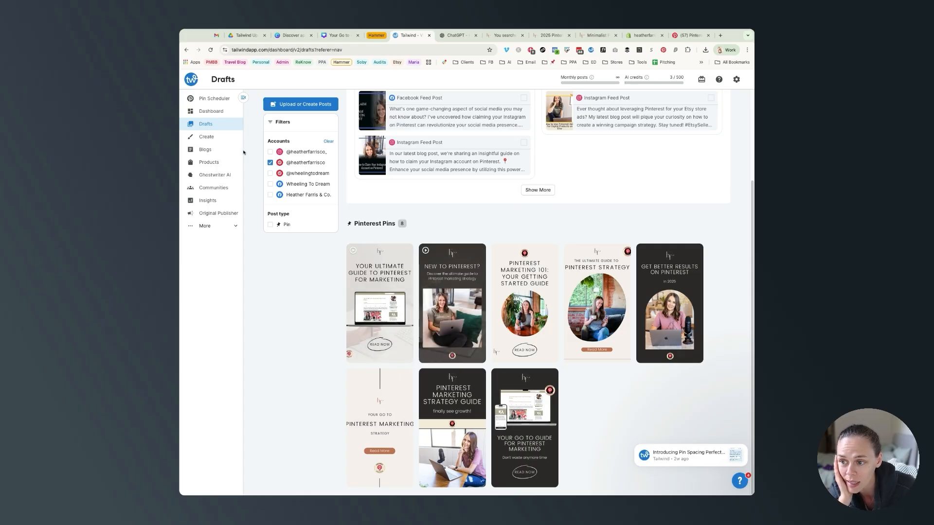
Step: Open the Pin Scheduler and review the Pin Spacing panel's default spacing, then close it
left_click(213, 99)
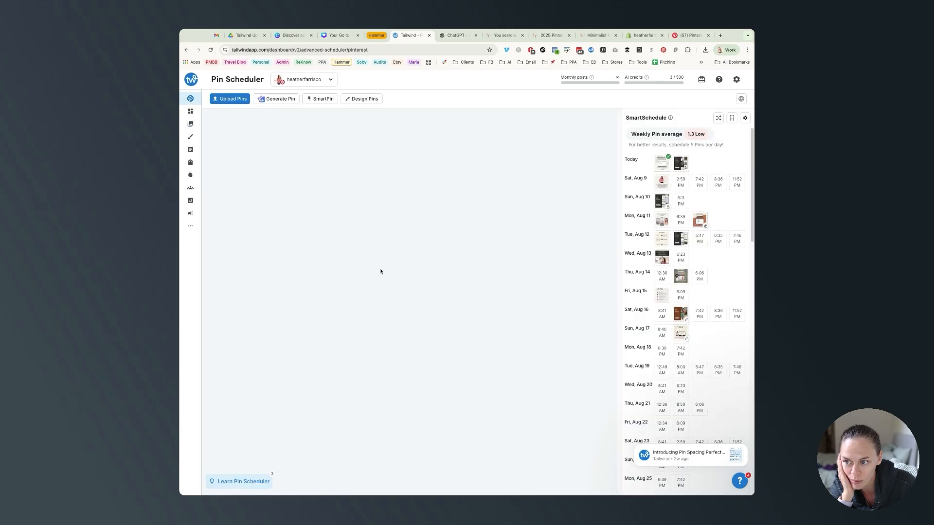
left_click(732, 118)
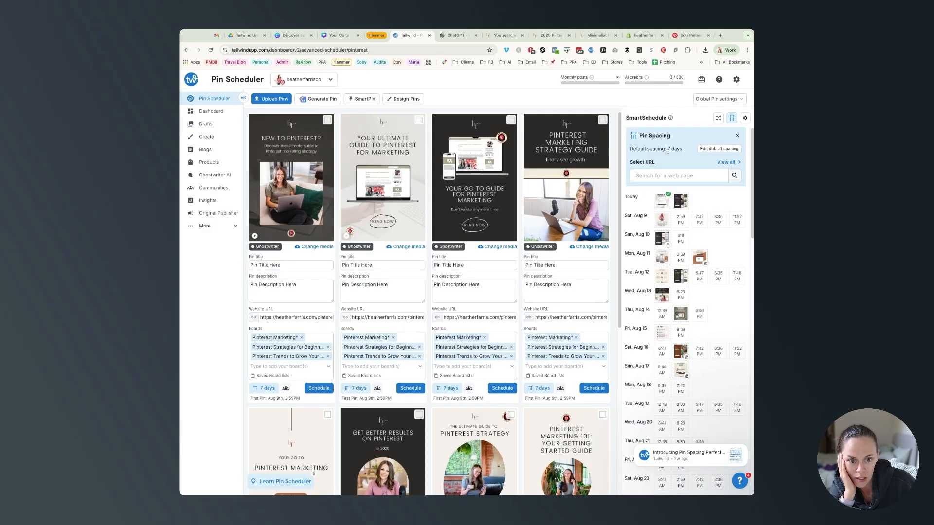
left_click_drag(683, 149, 629, 149)
left_click(683, 159)
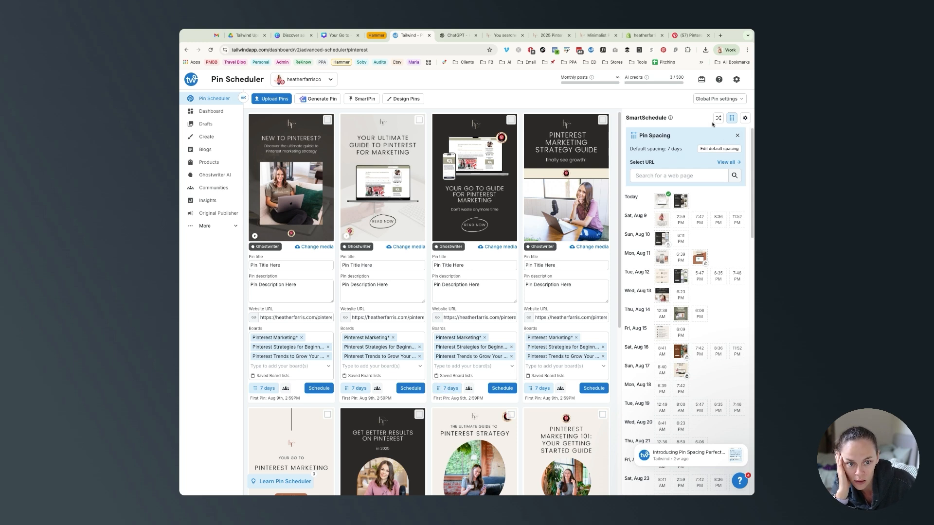
left_click(737, 136)
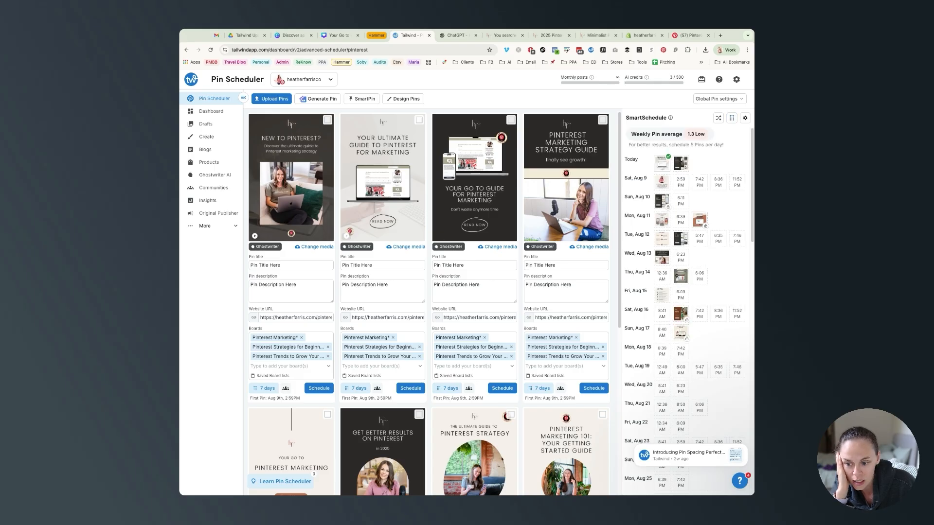